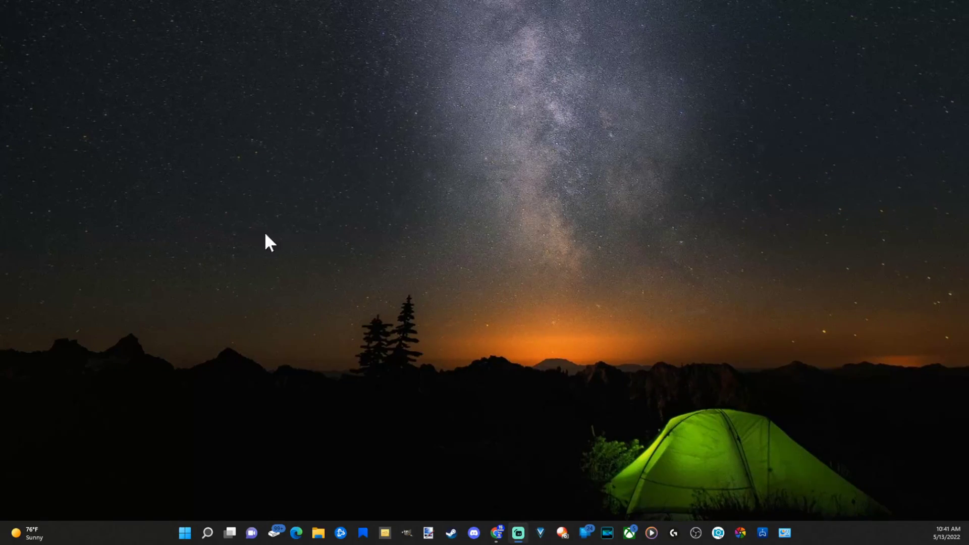
Step: Open Windows Settings at Bluetooth & devices and start Add device to show device types
{"action": "left_click", "coordinate": [185, 533]}
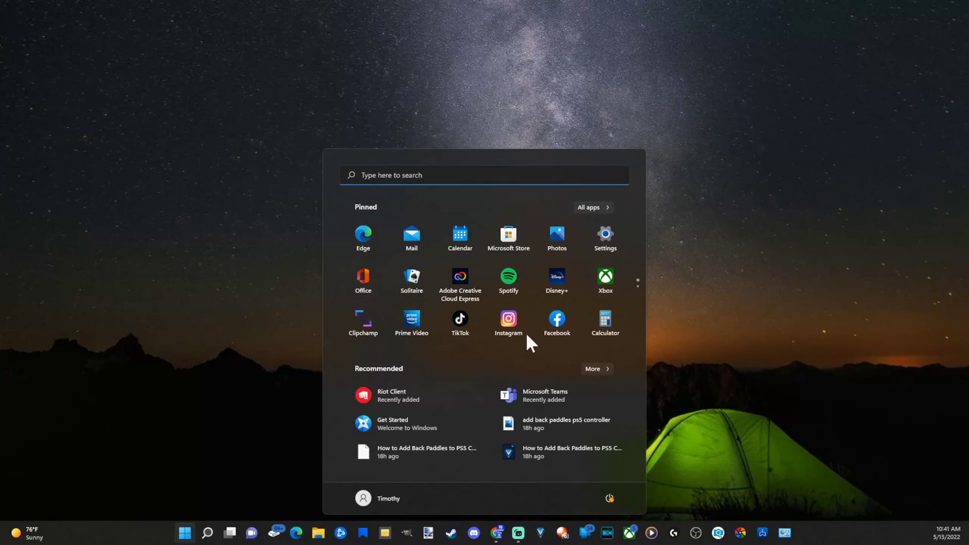
{"action": "left_click", "coordinate": [606, 237]}
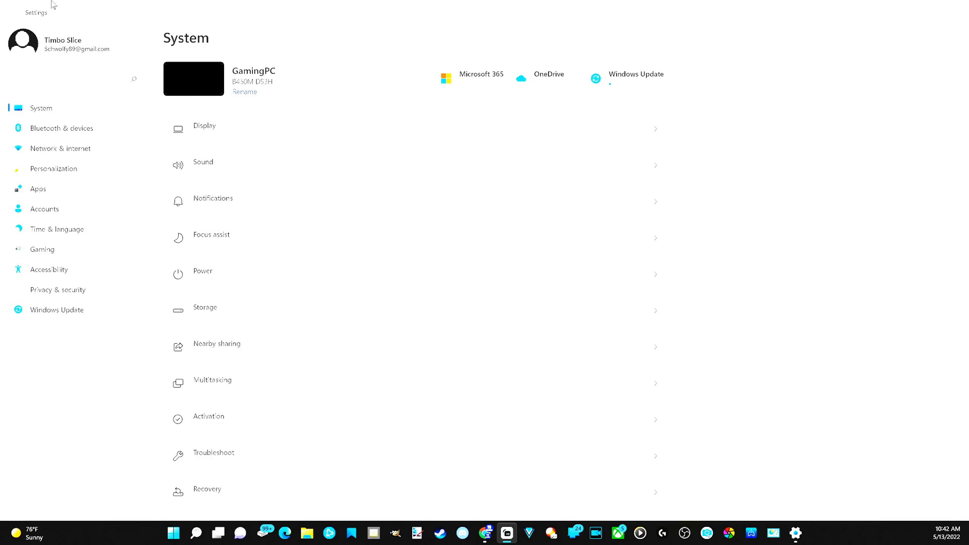
{"action": "left_click", "coordinate": [42, 129]}
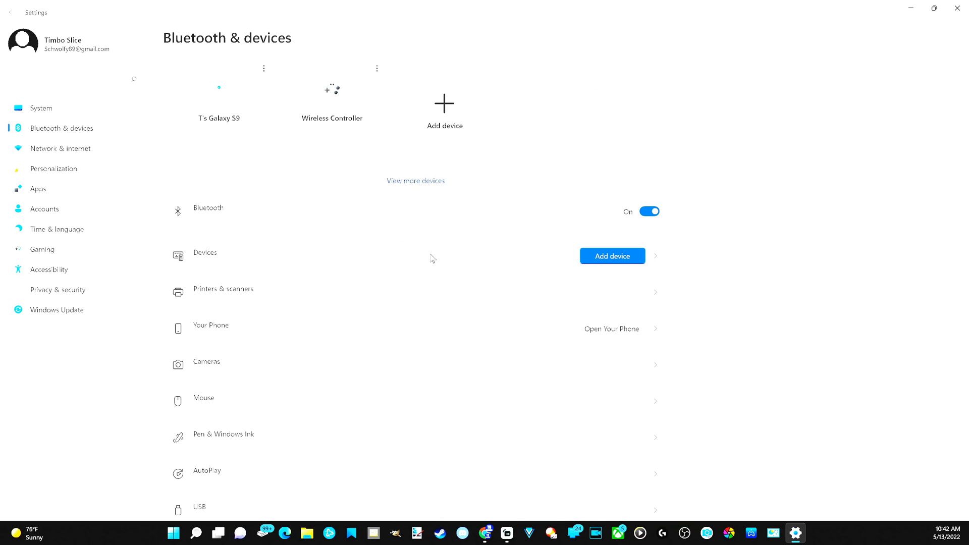
{"action": "left_click", "coordinate": [614, 262]}
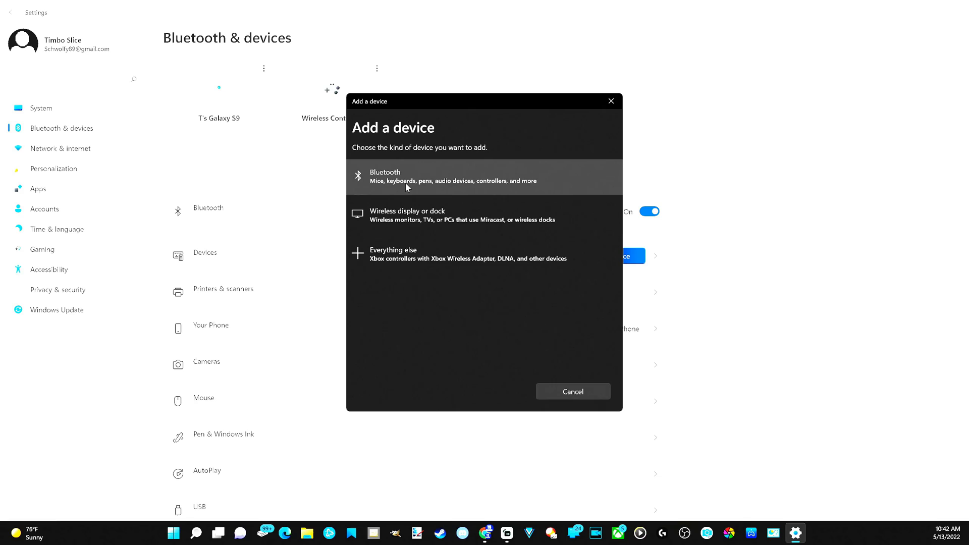
Step: Choose Bluetooth in the Add a device dialog so Windows starts scanning
{"action": "left_click", "coordinate": [488, 186]}
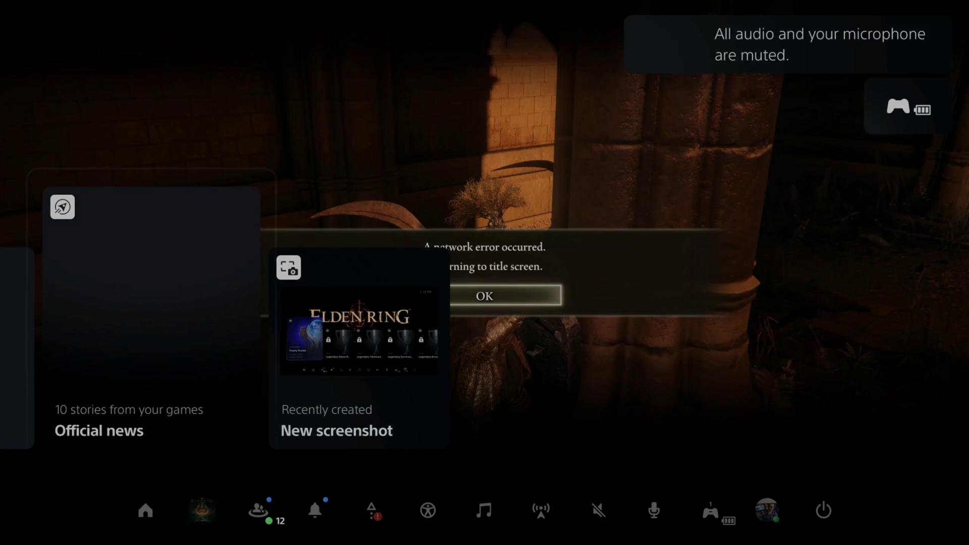
Step: Leave Elden Ring for the PS5 home screen and open Settings > Accessories
{"action": "key", "text": "super"}
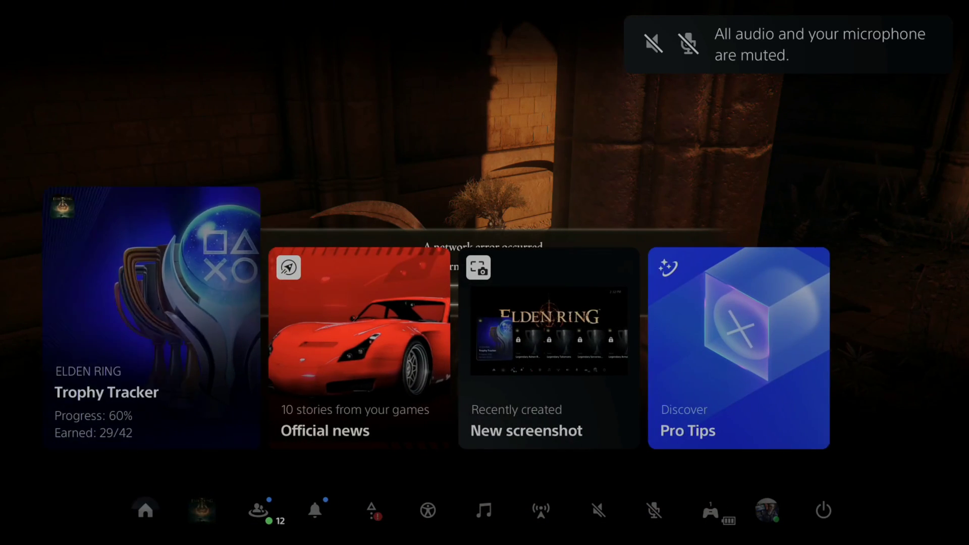
{"action": "key", "text": "Left"}
{"action": "key", "text": "Return"}
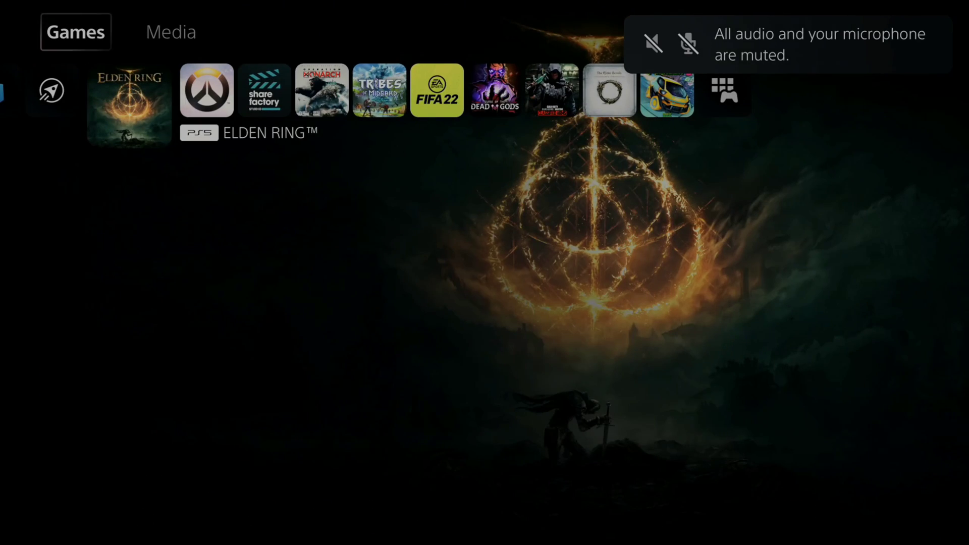
{"action": "key", "text": "Right"}
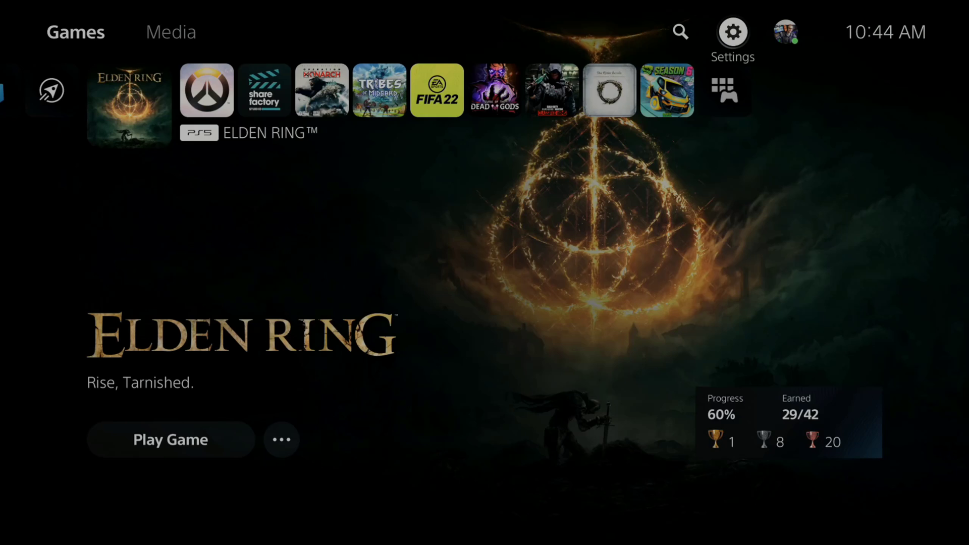
{"action": "key", "text": "Return"}
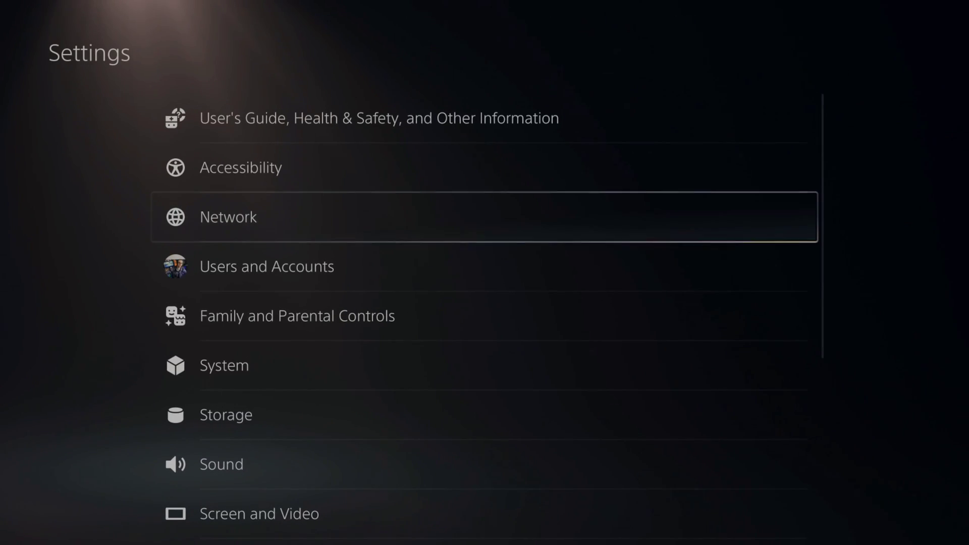
{"action": "key", "text": "Down"}
{"action": "key", "text": "Down"}
{"action": "key", "text": "Down"}
{"action": "key", "text": "Down"}
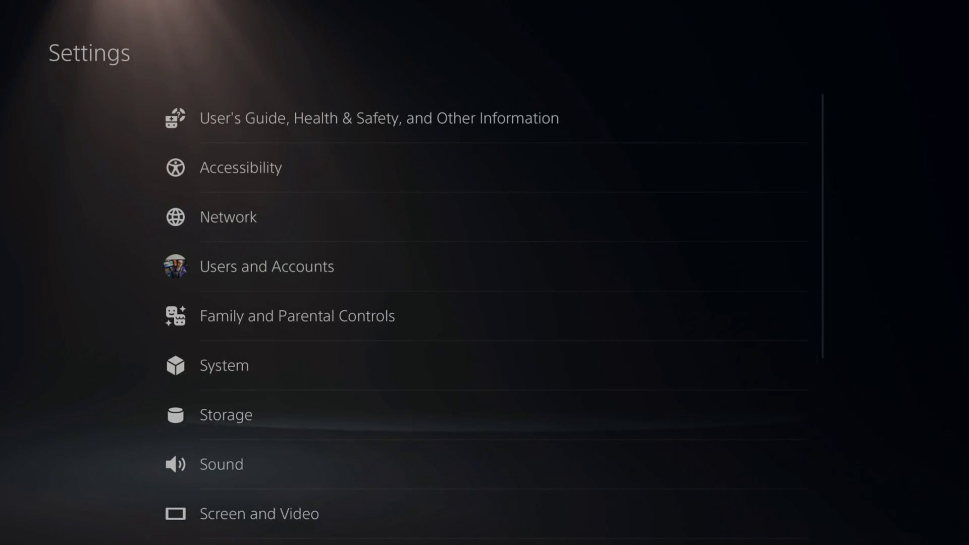
{"action": "key", "text": "Down"}
{"action": "key", "text": "Down"}
{"action": "key", "text": "Down"}
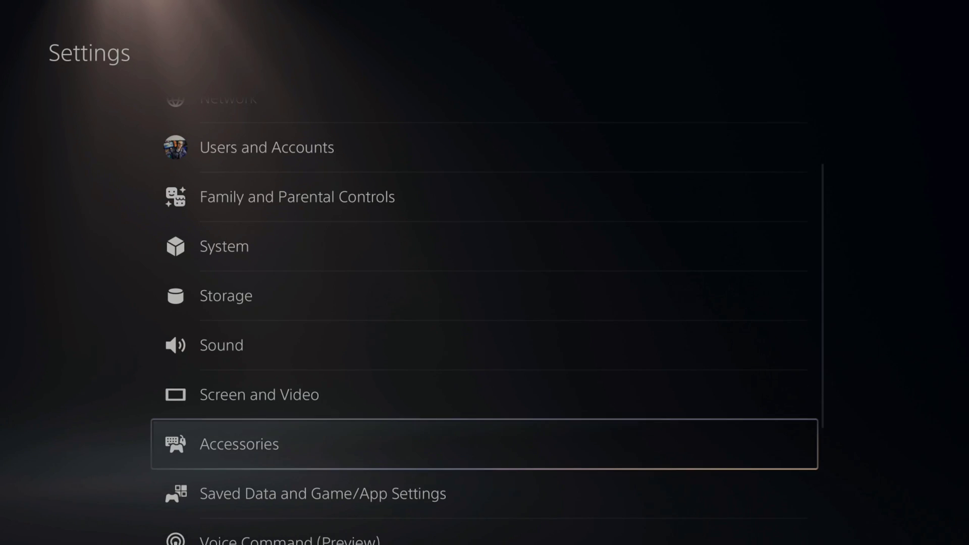
{"action": "key", "text": "Return"}
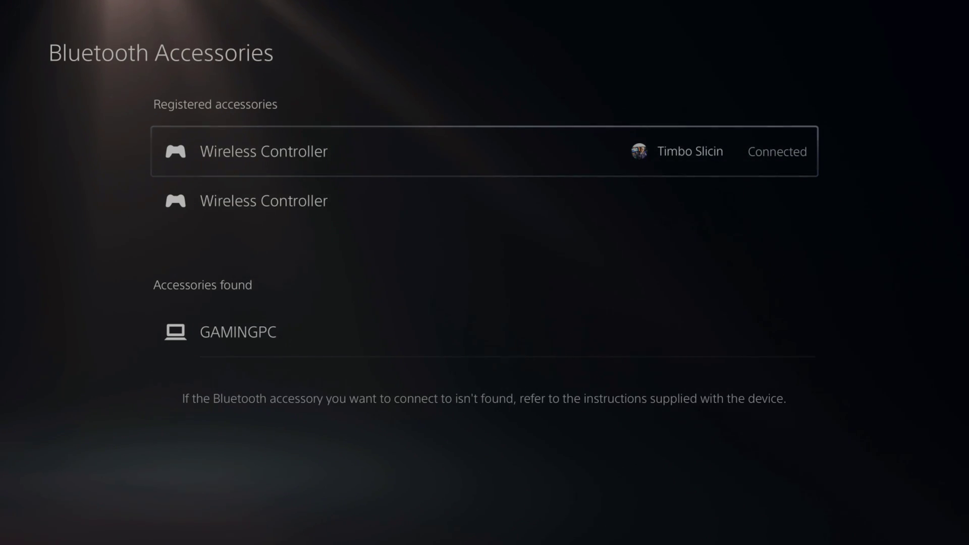
Step: Delete the registered Wireless Controller from the PS5 and confirm with OK
{"action": "key", "text": "Return"}
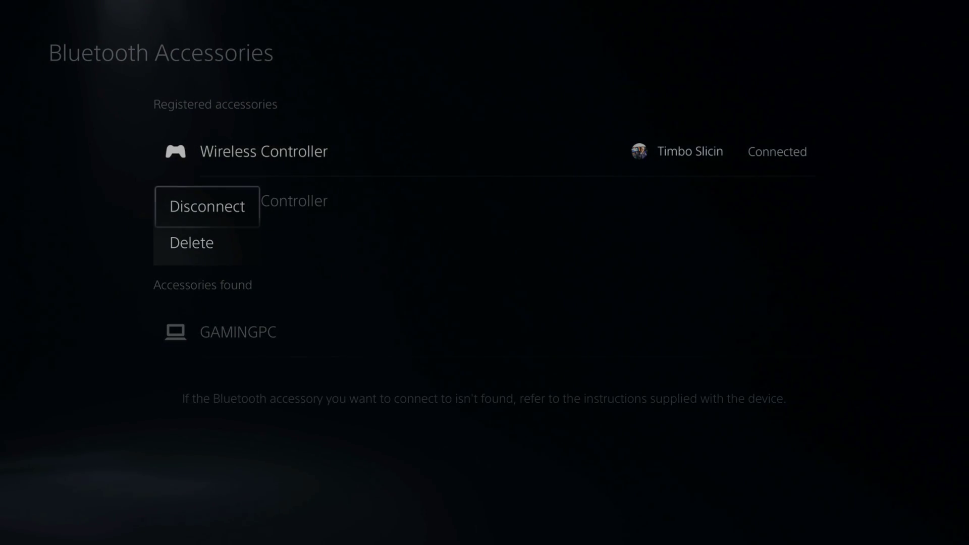
{"action": "key", "text": "Down"}
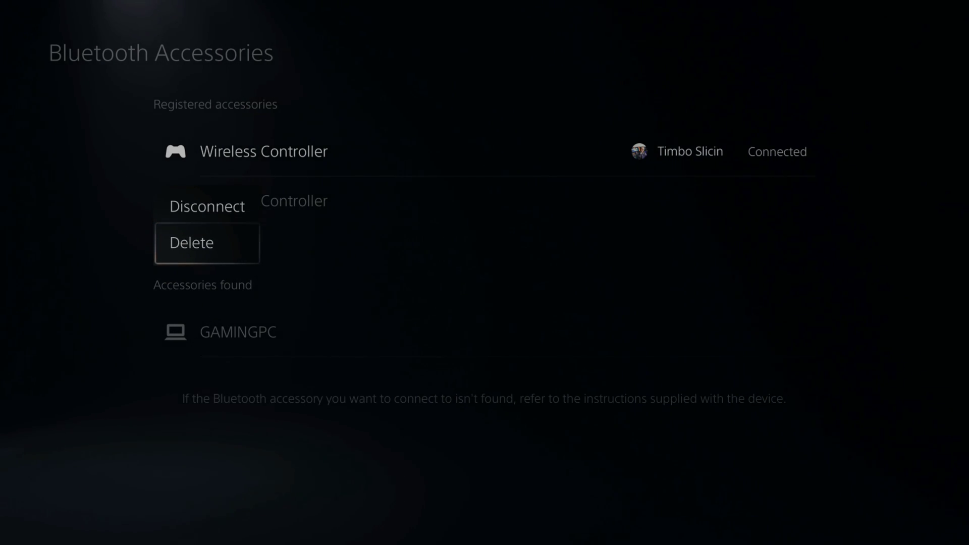
{"action": "key", "text": "Return"}
{"action": "key", "text": "Right"}
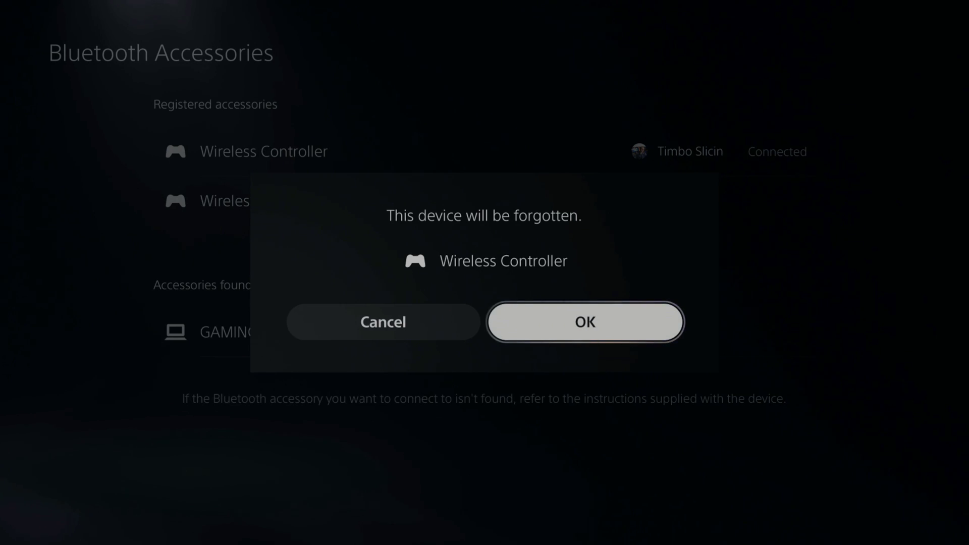
{"action": "key", "text": "Return"}
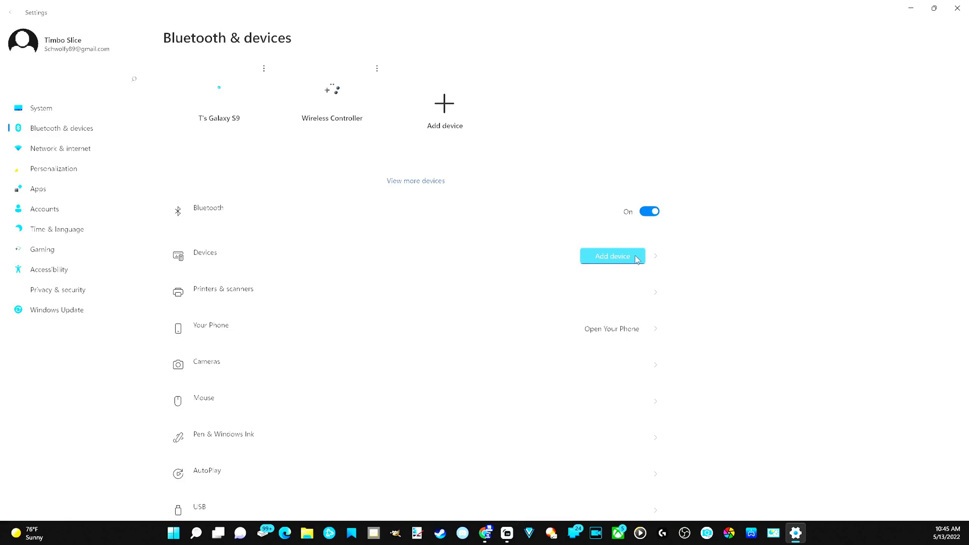
Step: Add a Bluetooth device in Windows and pair the Wireless Controller
{"action": "left_click", "coordinate": [612, 256]}
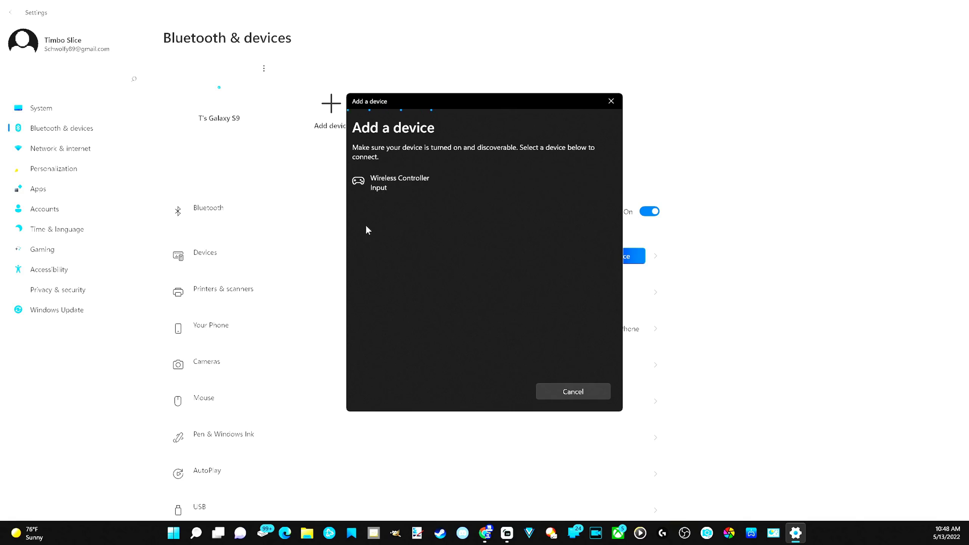
{"action": "left_click", "coordinate": [422, 192]}
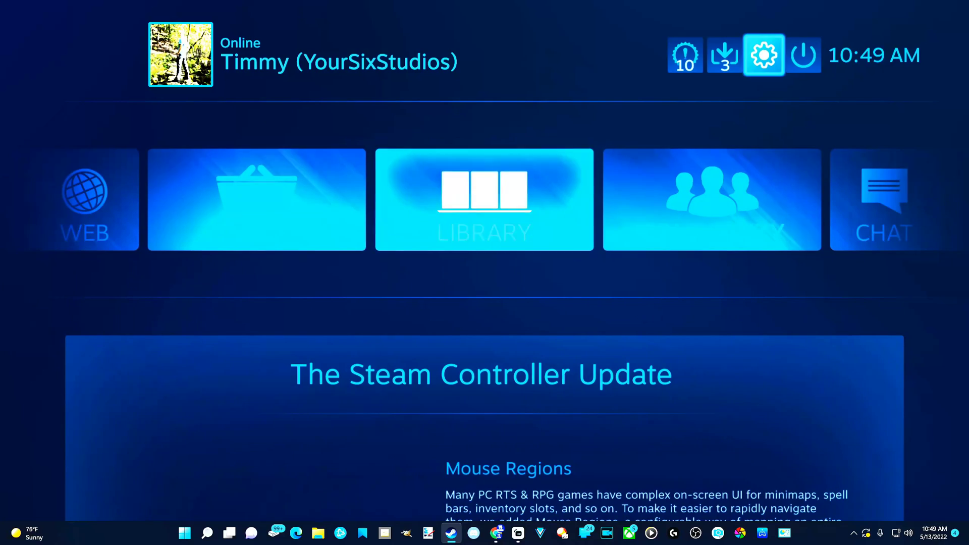
Step: Open Steam Big Picture settings and go to Controller Settings
{"action": "key", "text": "Return"}
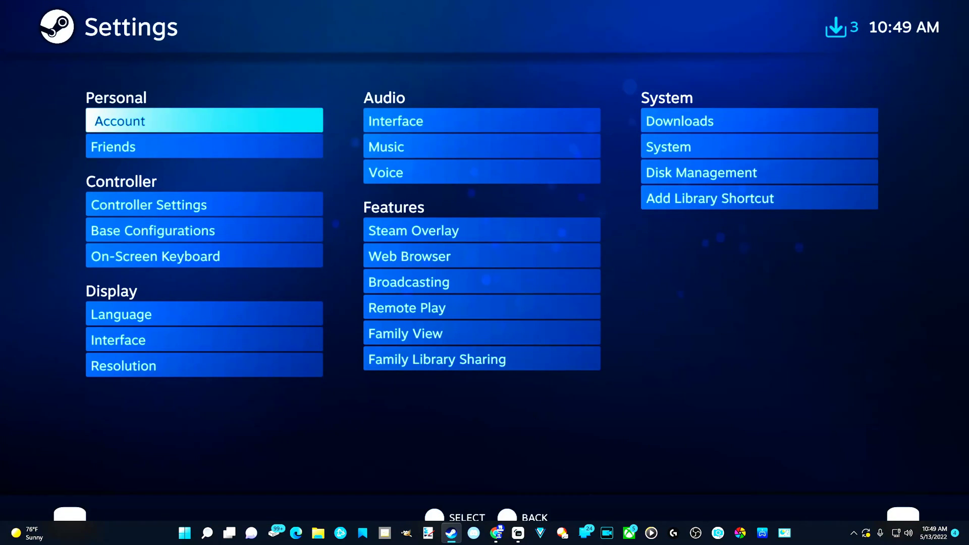
{"action": "key", "text": "Right"}
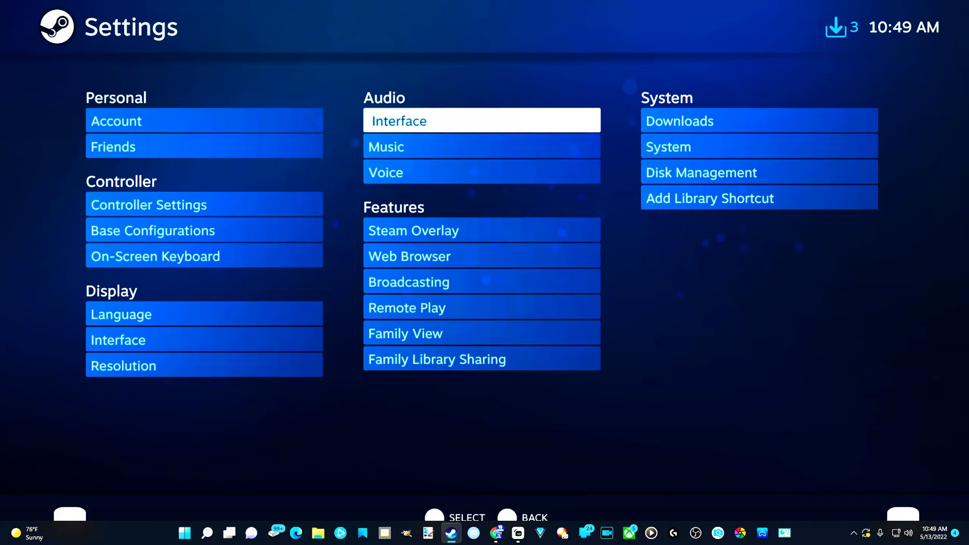
{"action": "key", "text": "Left"}
{"action": "key", "text": "Down"}
Step: Select the detected PlayStation 5 Controller and open its Preferences personalization dialog
{"action": "key", "text": "Down"}
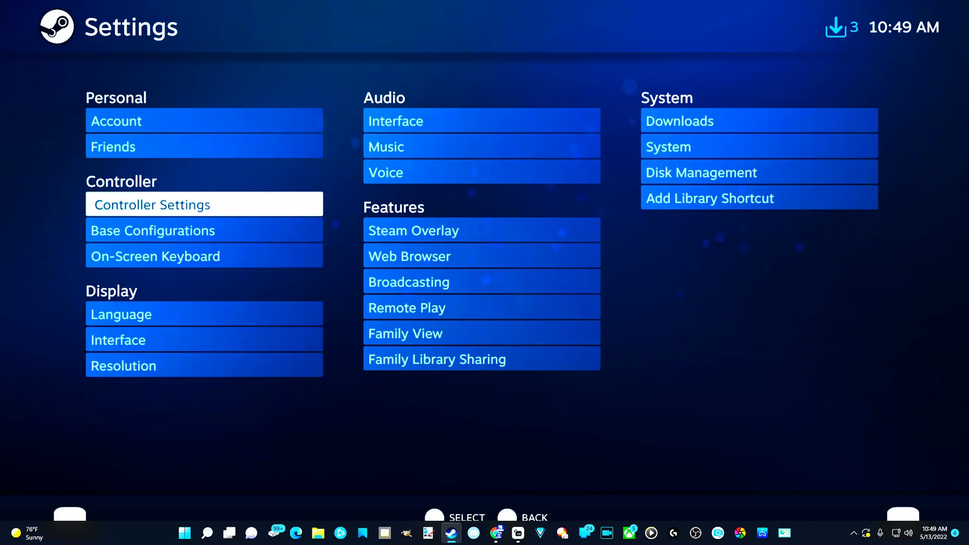
{"action": "key", "text": "Return"}
{"action": "key", "text": "Down"}
{"action": "key", "text": "Down"}
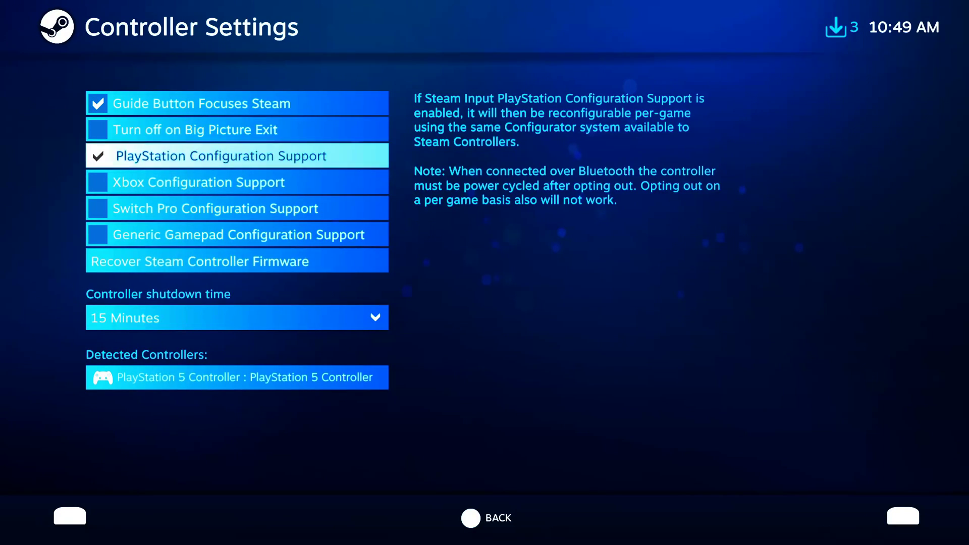
{"action": "key", "text": "Down"}
{"action": "key", "text": "Down"}
{"action": "key", "text": "Down"}
{"action": "key", "text": "Down"}
{"action": "key", "text": "Down"}
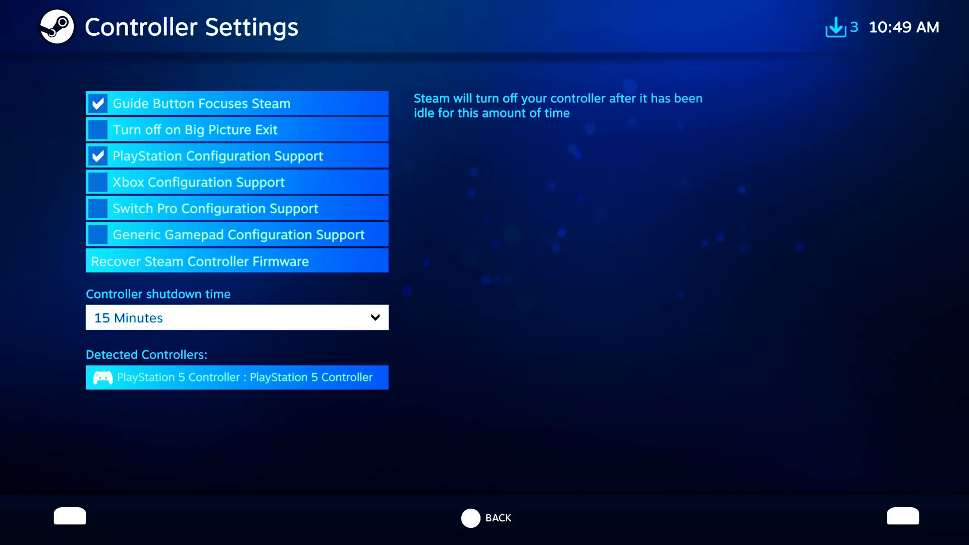
{"action": "key", "text": "Down"}
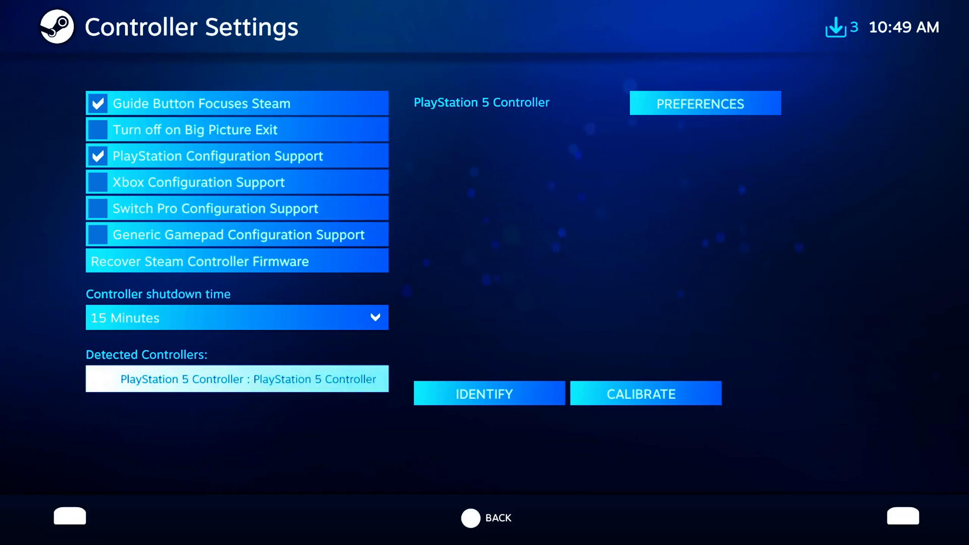
{"action": "key", "text": "Right"}
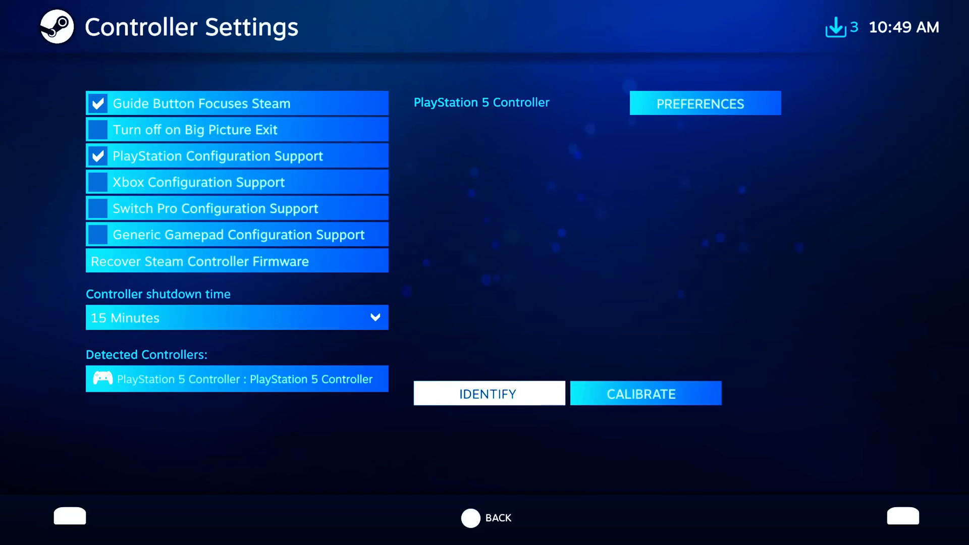
{"action": "key", "text": "Return"}
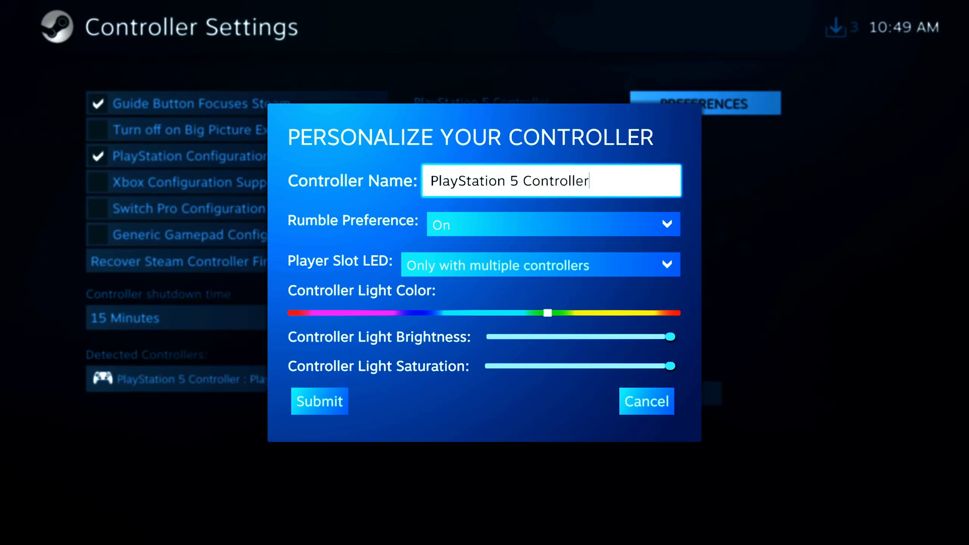
{"action": "key", "text": "Down"}
{"action": "key", "text": "Down"}
{"action": "key", "text": "Down"}
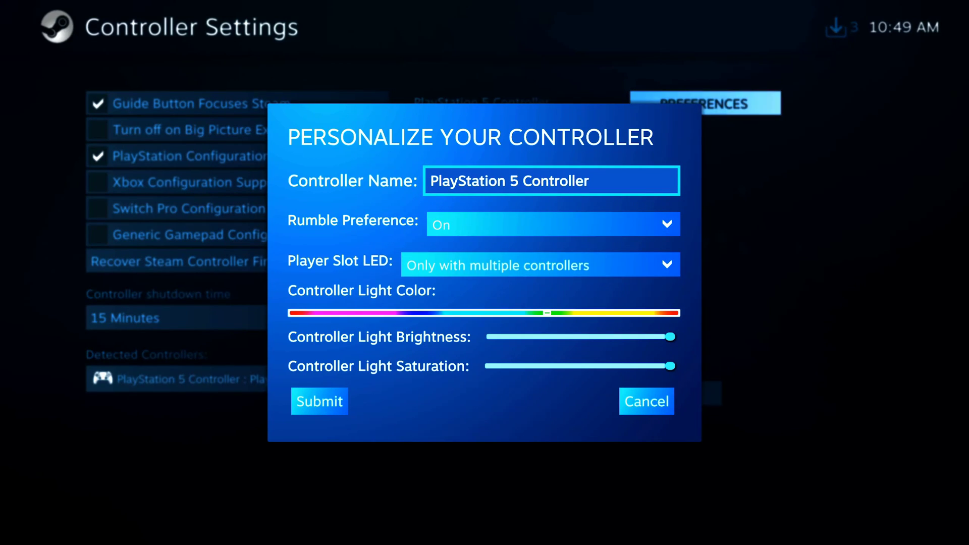